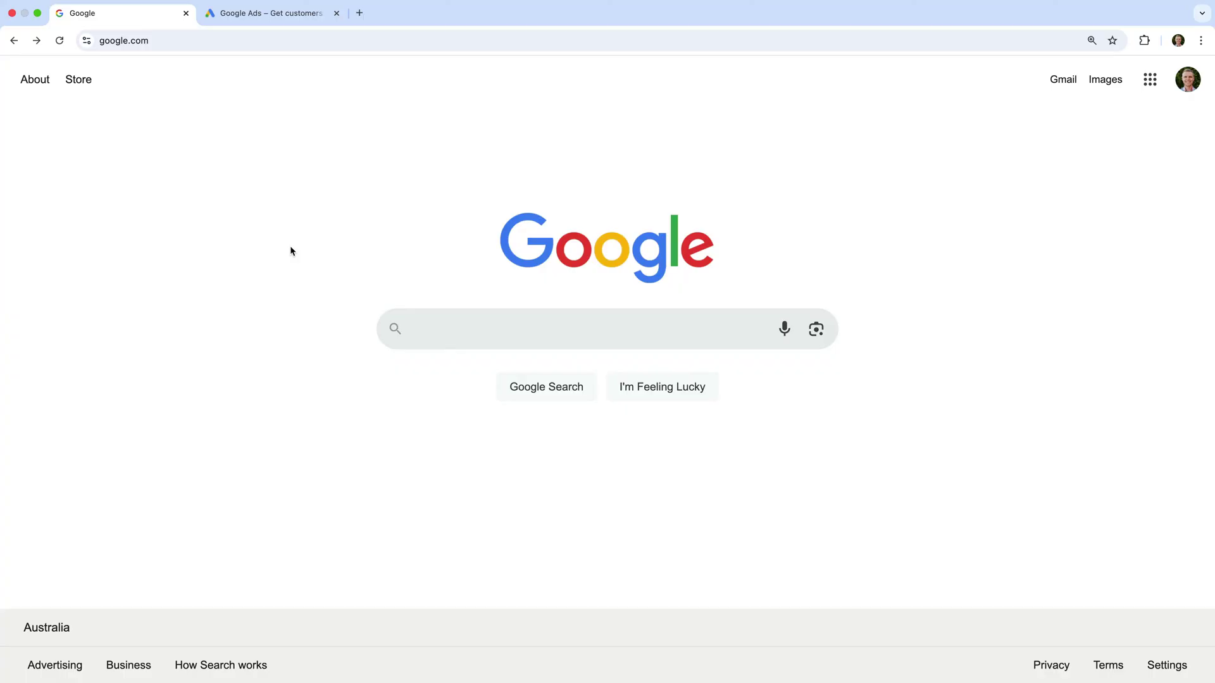
Step: Search Google for 'fitness class online' and scroll down to the sponsored fitness class ads
left_click(428, 326)
type("fitness class online")
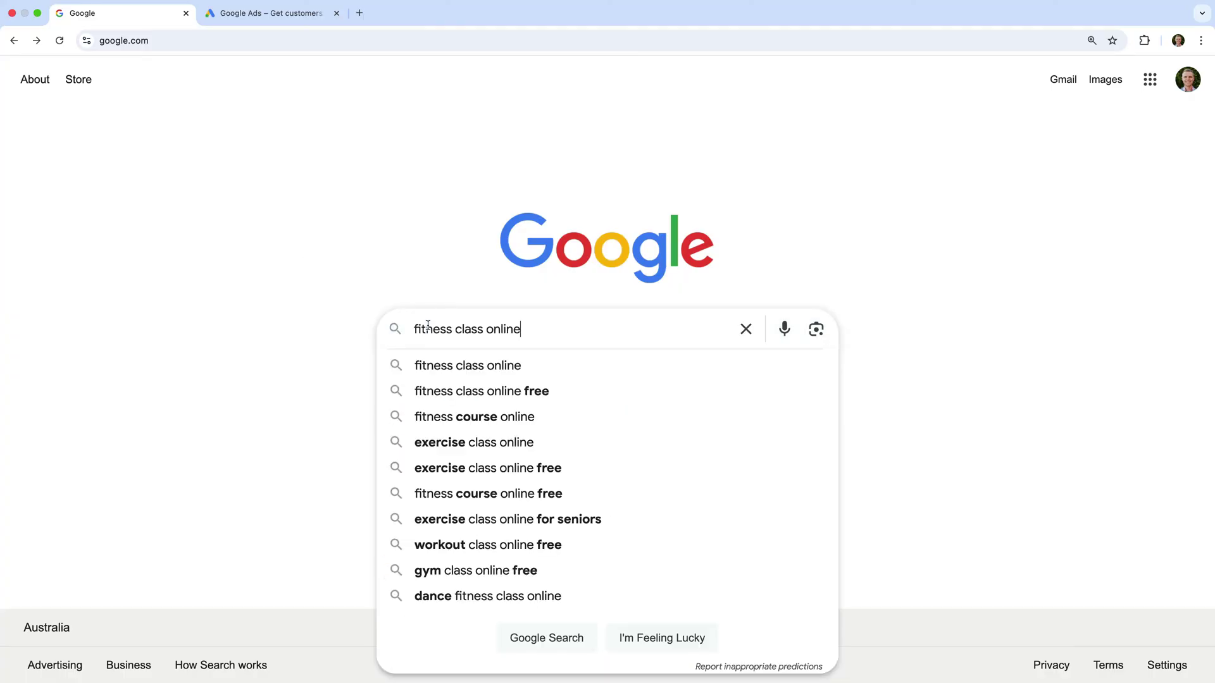
key("Return")
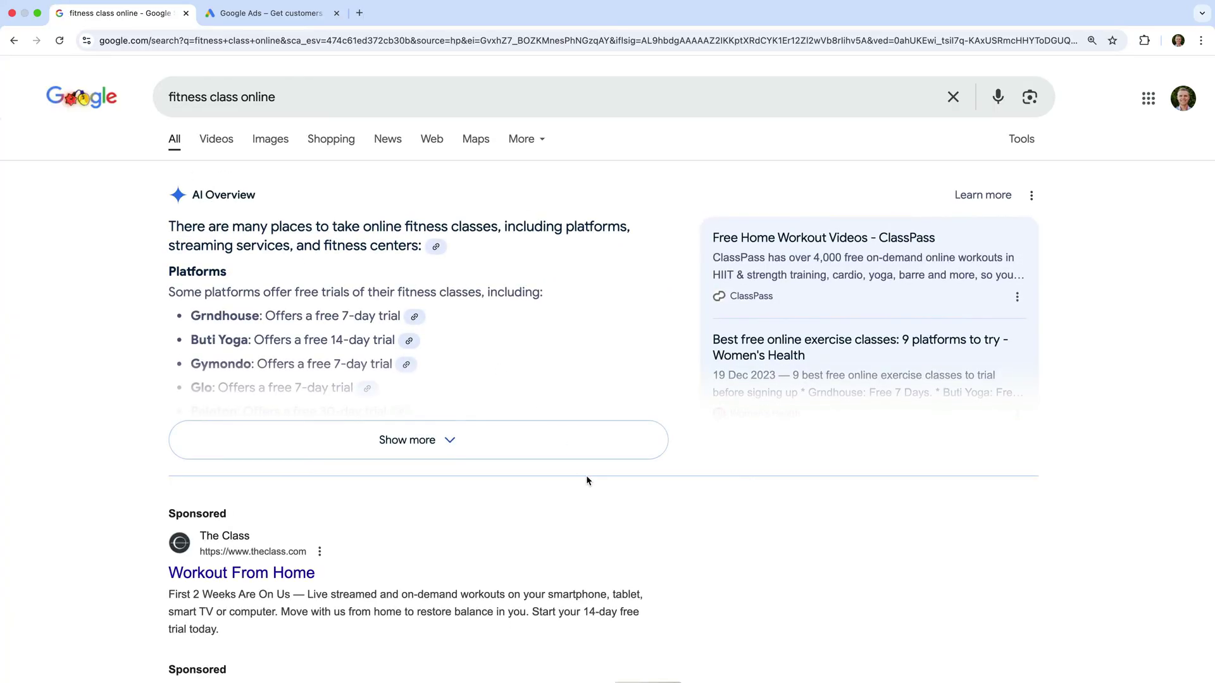
scroll(586, 479, "down", 5)
scroll(586, 480, "down", 2)
scroll(585, 477, "down", 1)
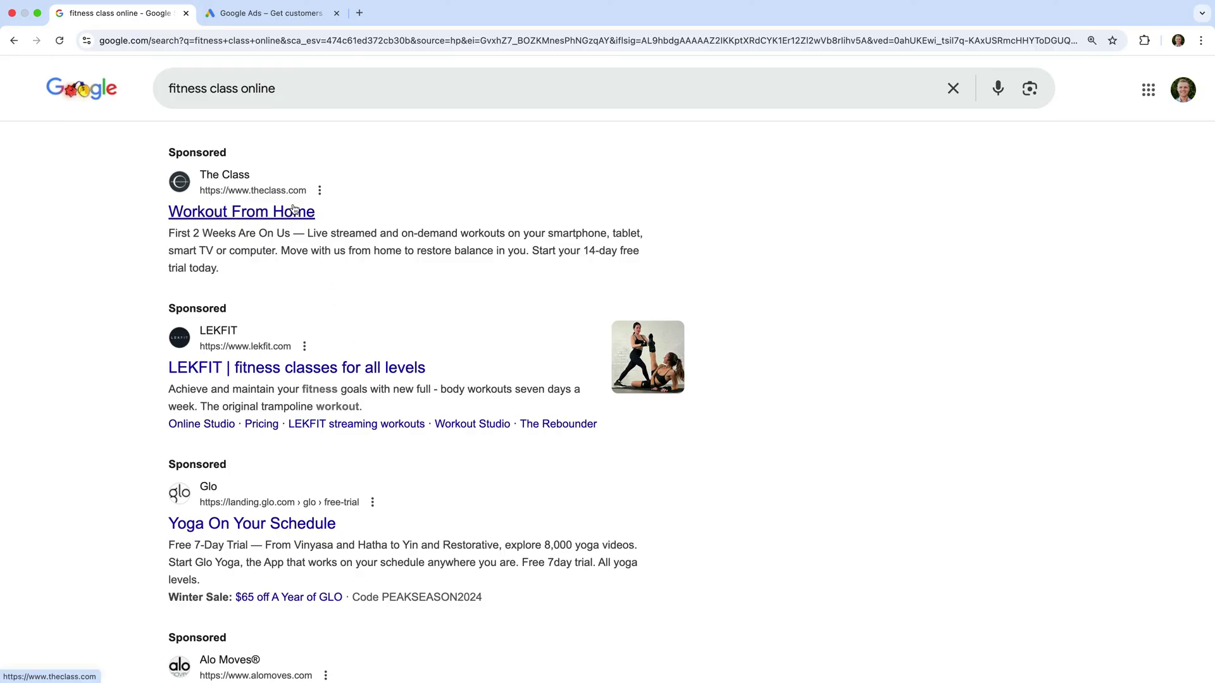
left_click(293, 211)
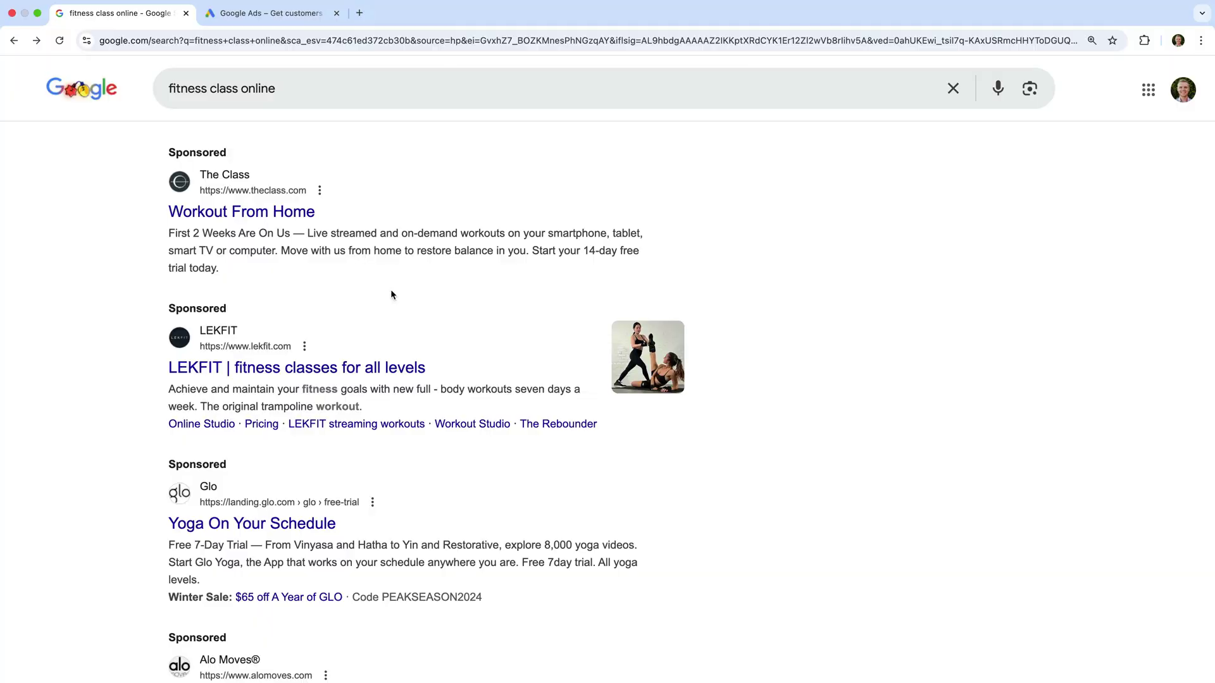
Step: Go to the Google Ads page and start signing up, reaching the Select a Google Ads account page
left_click(289, 13)
mouse_move(327, 81)
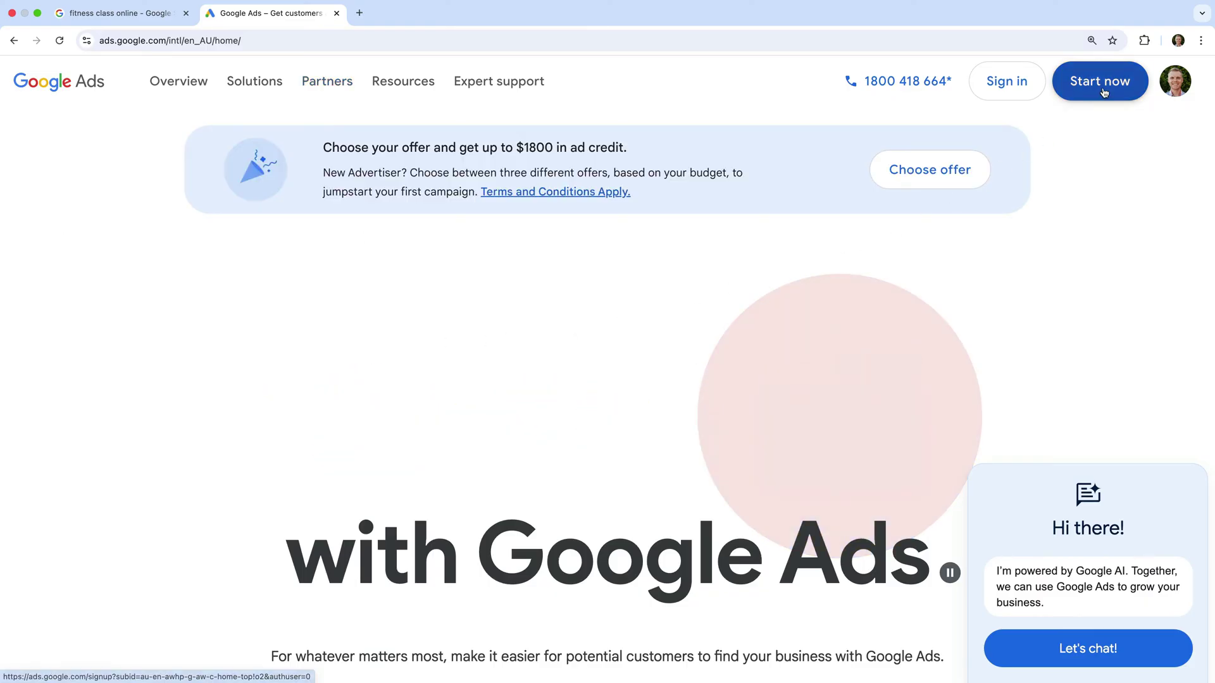
left_click(1104, 93)
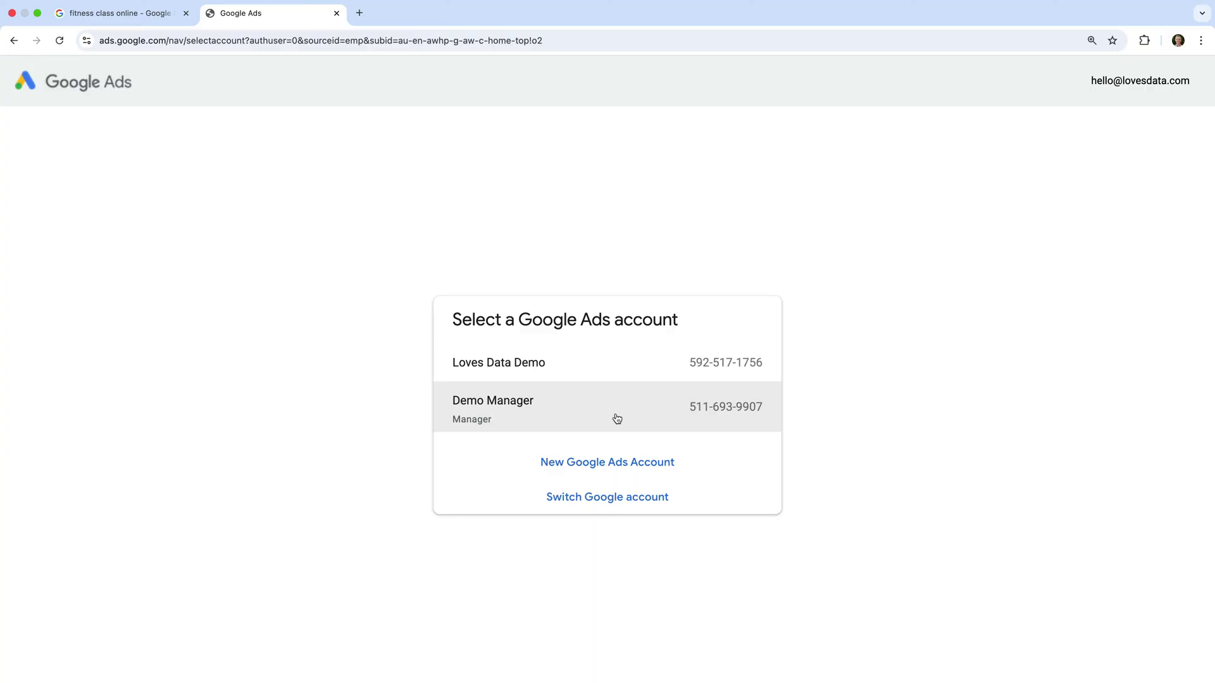
left_click(623, 470)
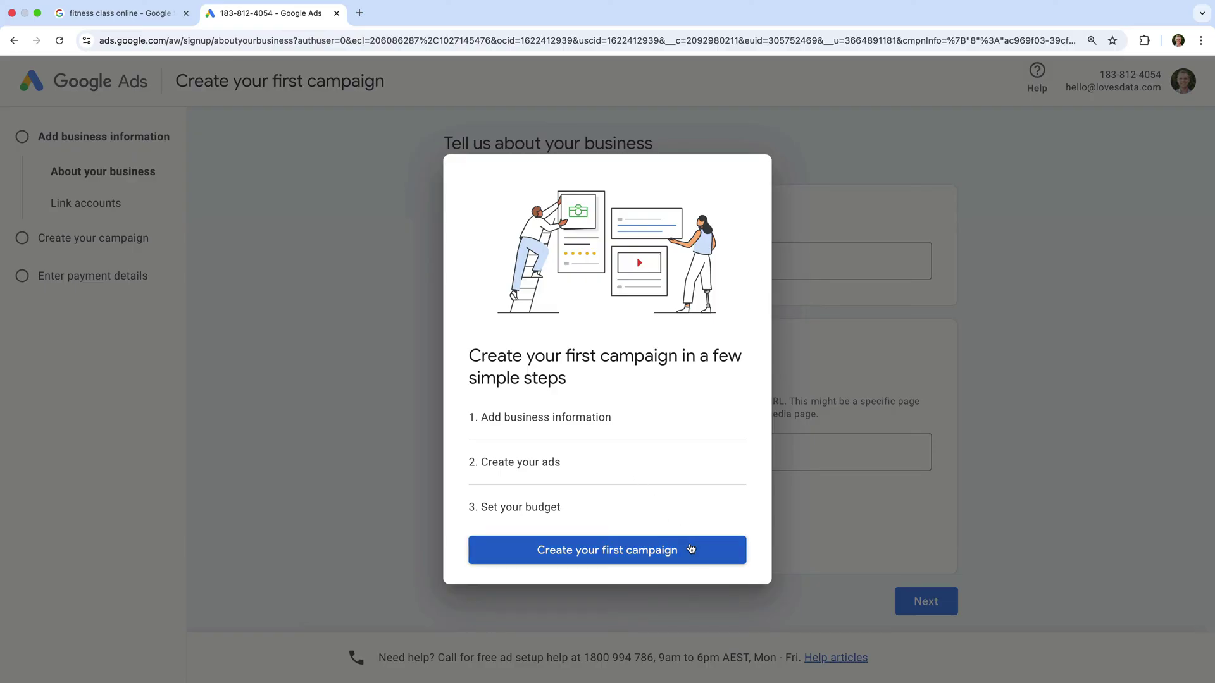
left_click(692, 550)
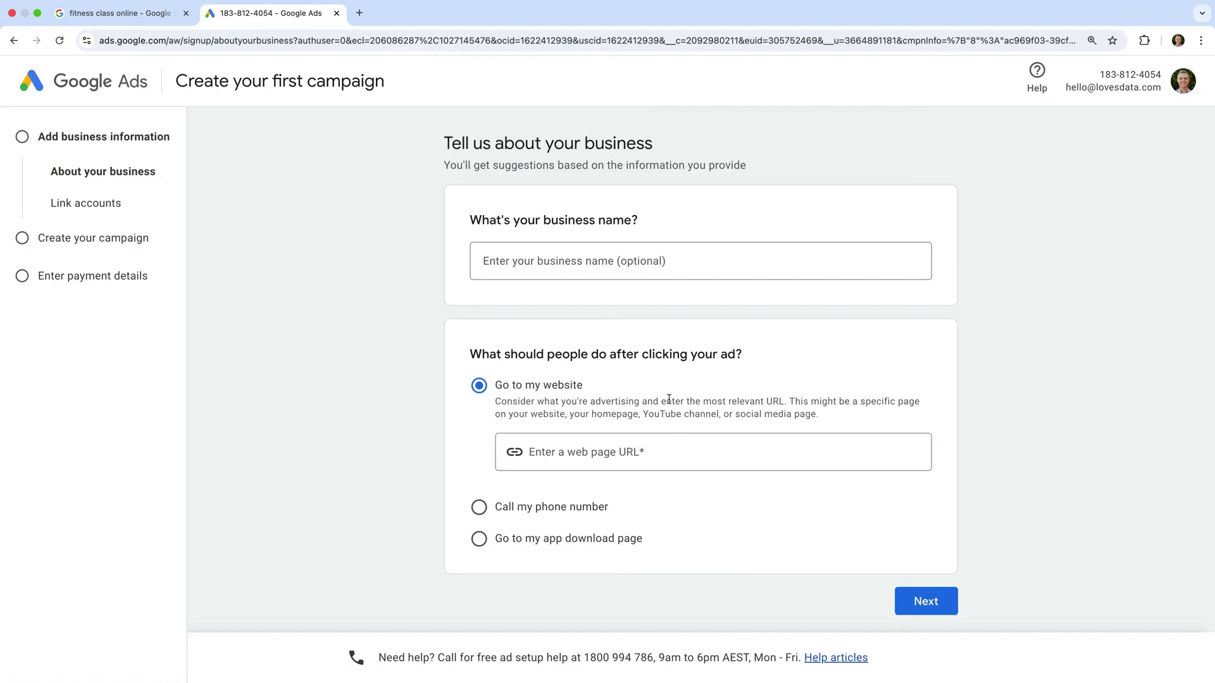
left_click(627, 259)
type("Loves Data")
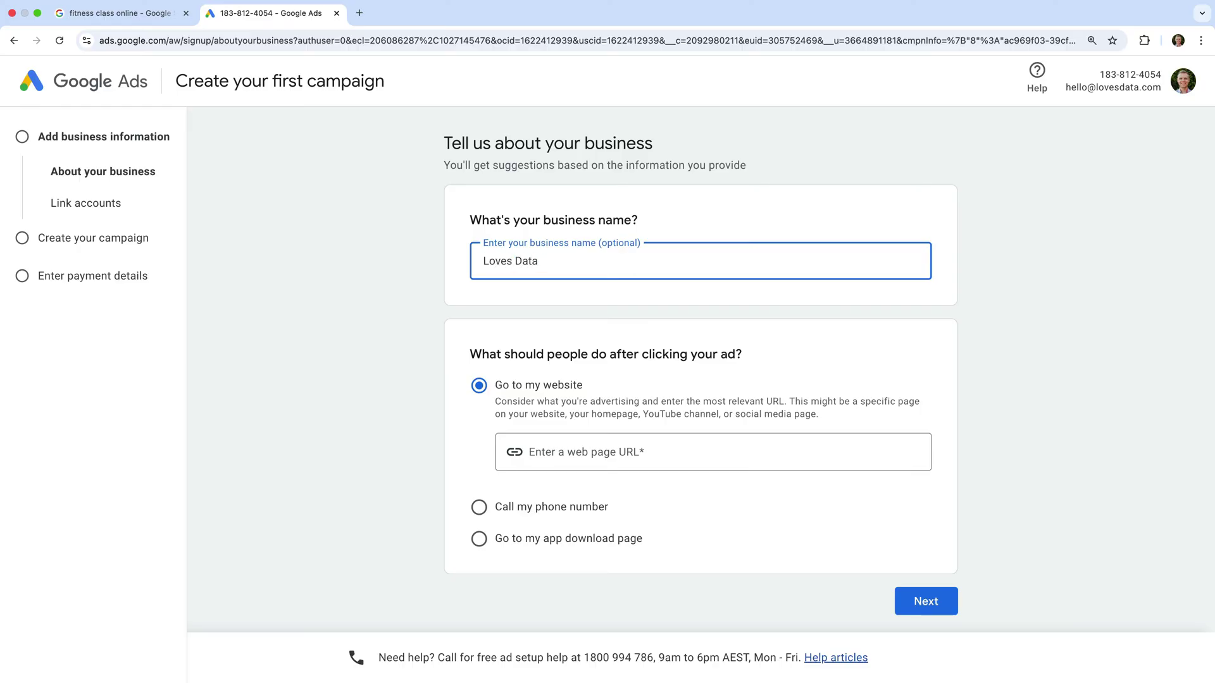
left_click(604, 451)
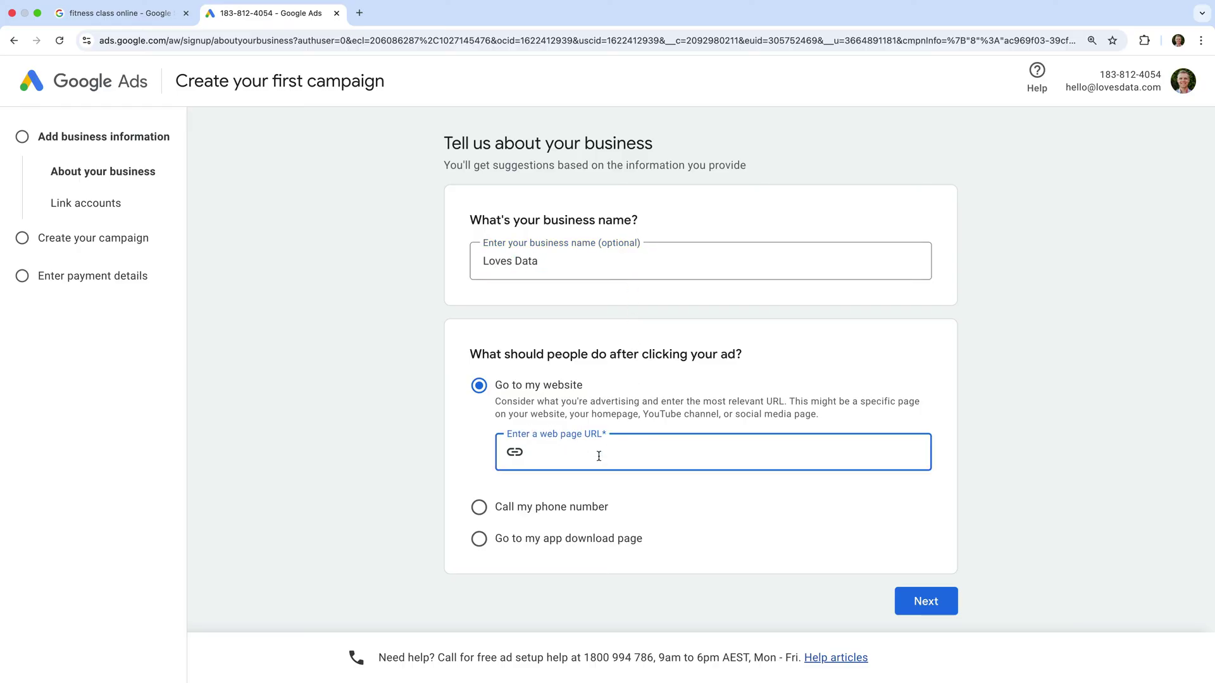
type("https://www.lovesdata.com")
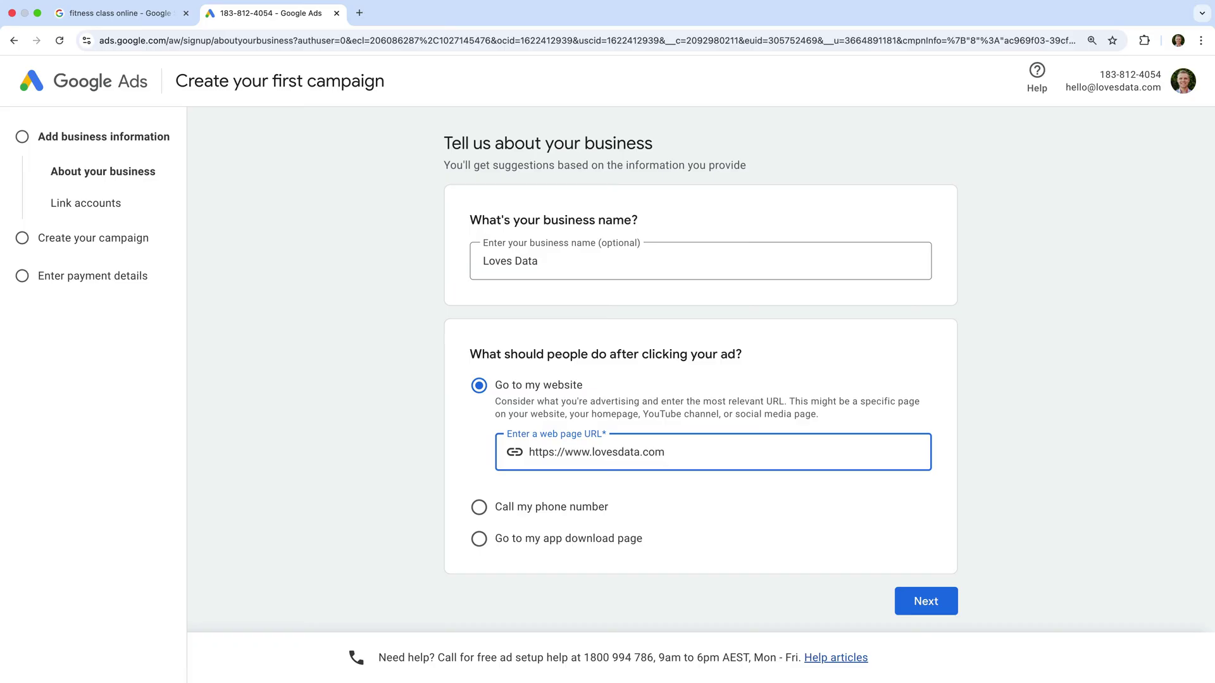
type("/courses/google-analytics-4")
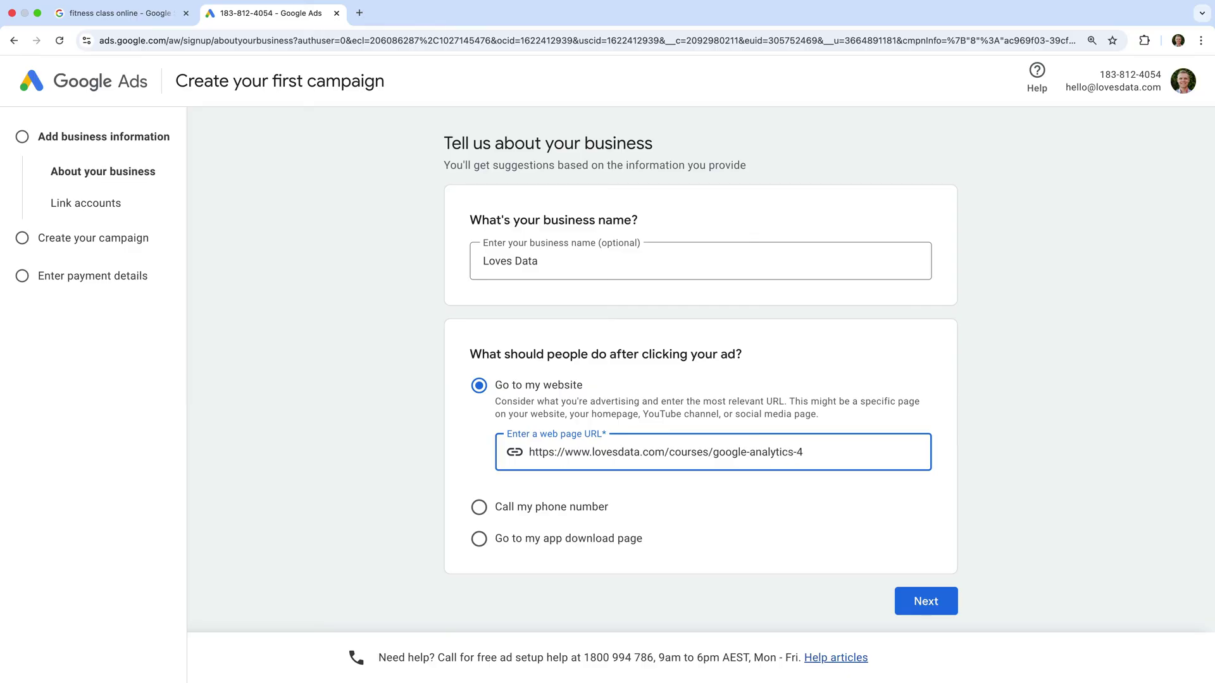
left_click(936, 601)
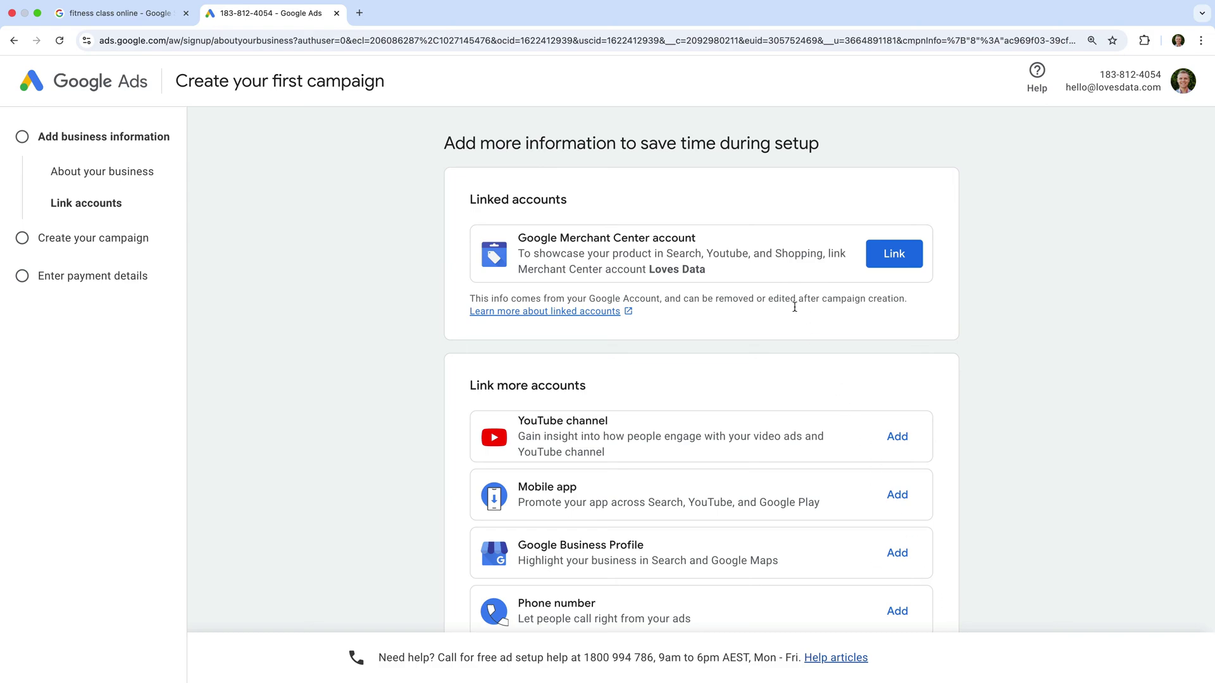
Step: Skip linking other accounts to reach the GA4 step with metrics and audience imports on
scroll(825, 430, "down", 3)
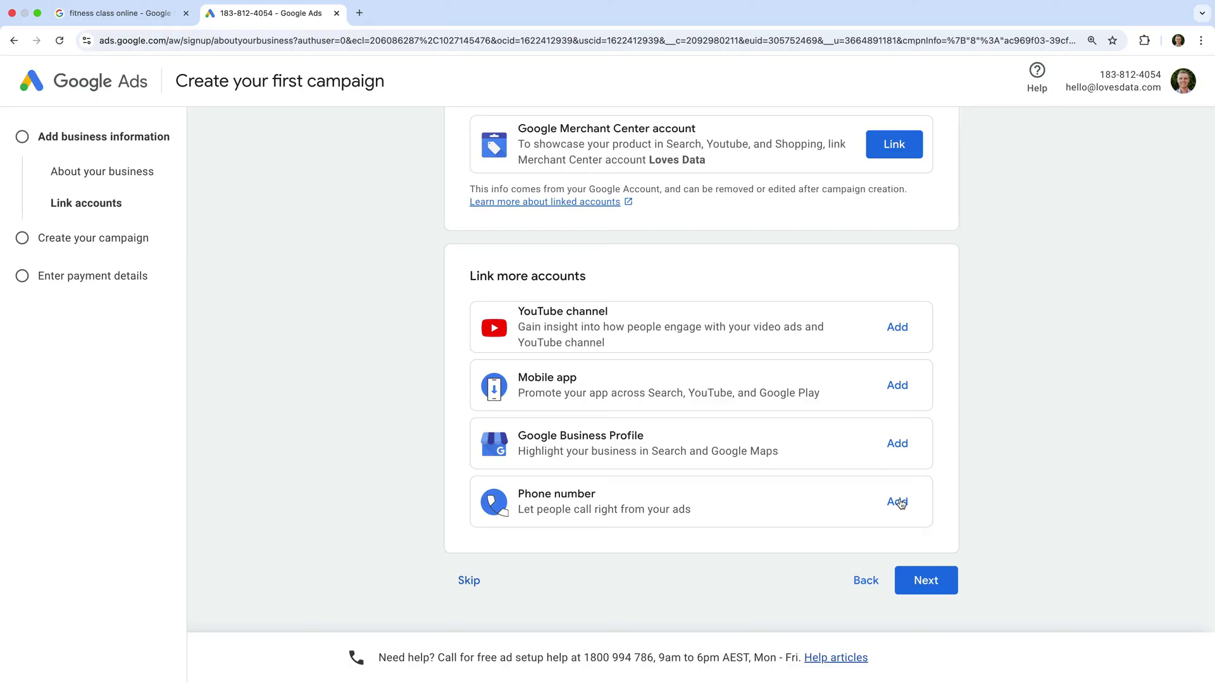
left_click(929, 581)
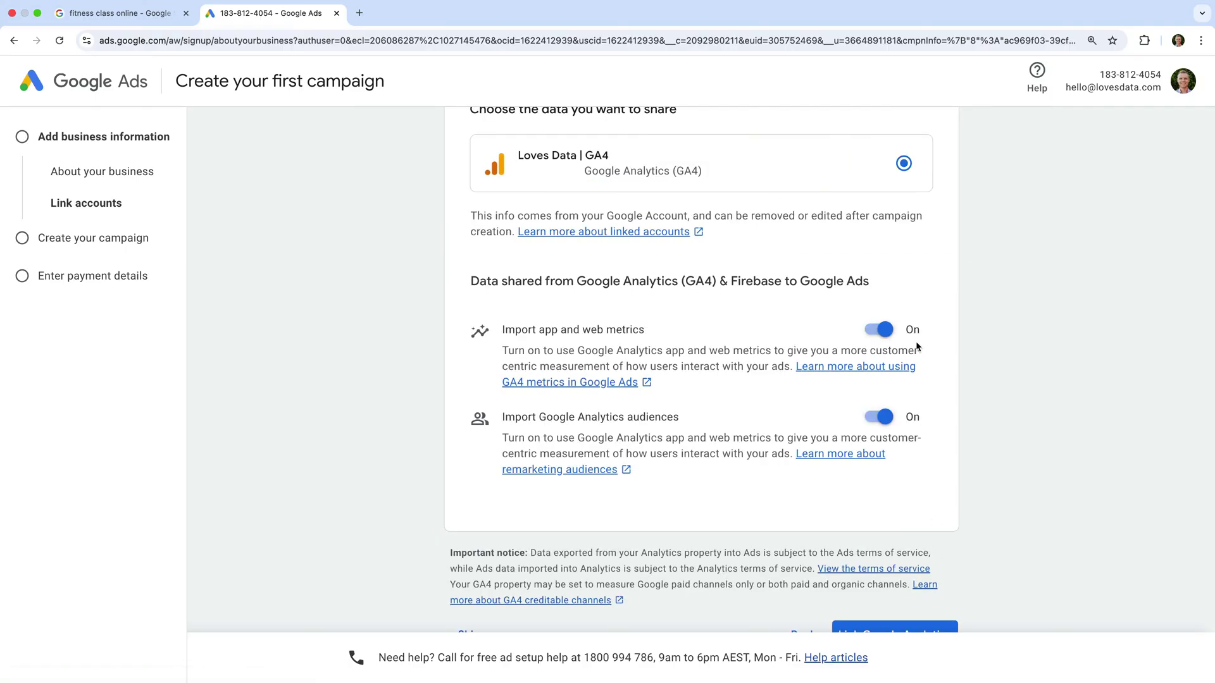
scroll(916, 341, "up", 2)
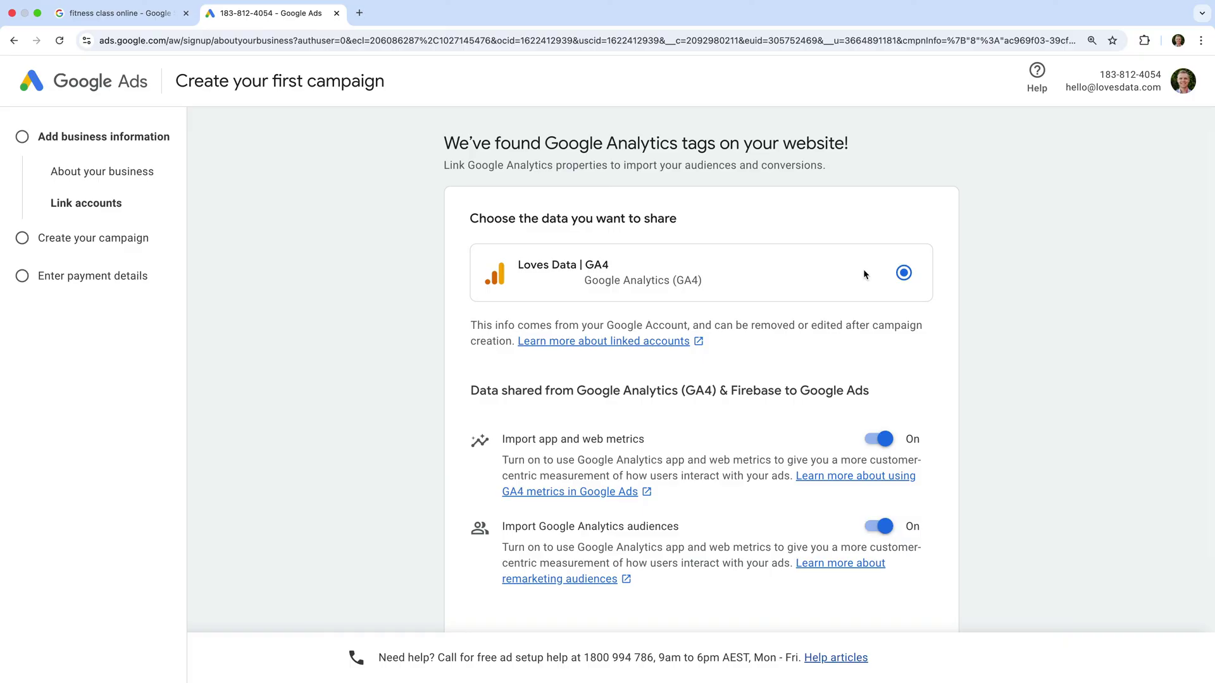
scroll(555, 533, "down", 3)
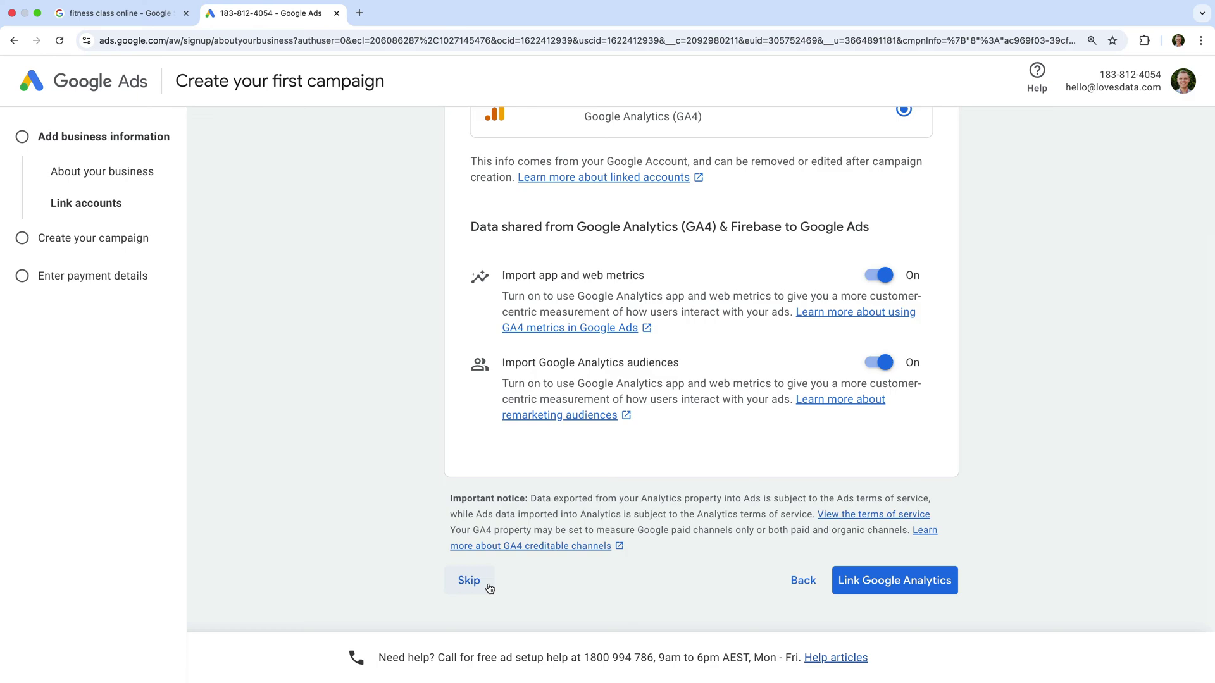
Step: Link the Loves Data GA4 property and review campaign goals like Purchases, Page views and Brand awareness
left_click(891, 585)
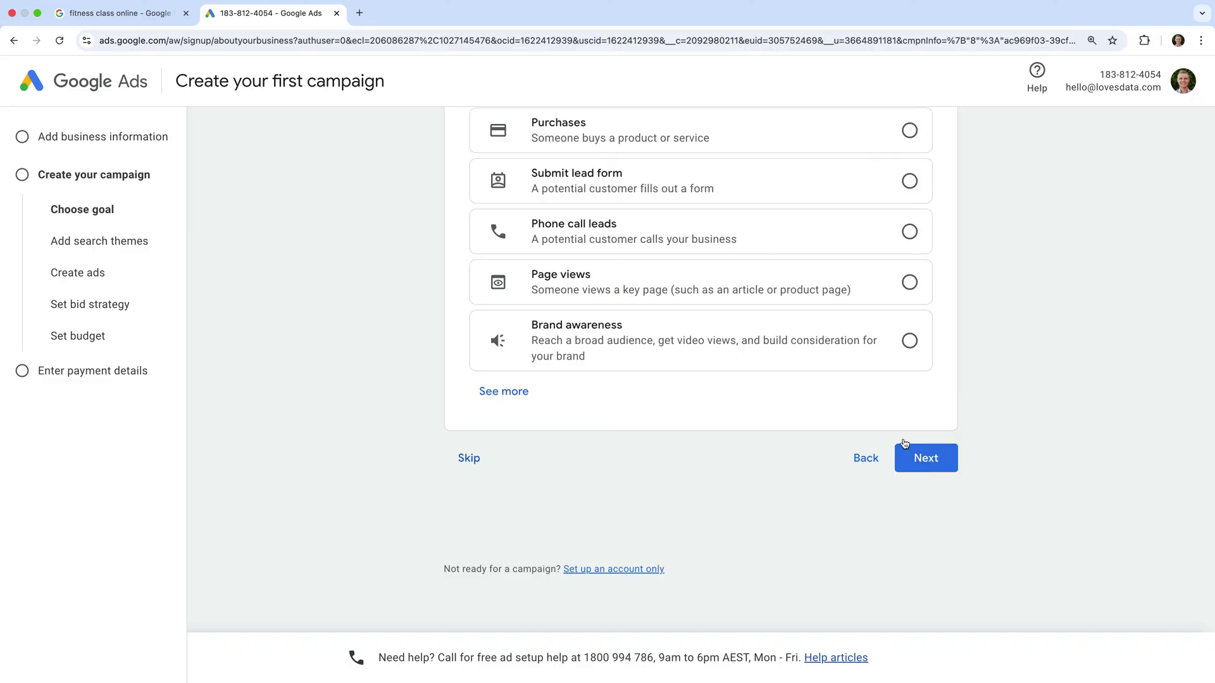
scroll(905, 436, "up", 2)
scroll(904, 437, "up", 1)
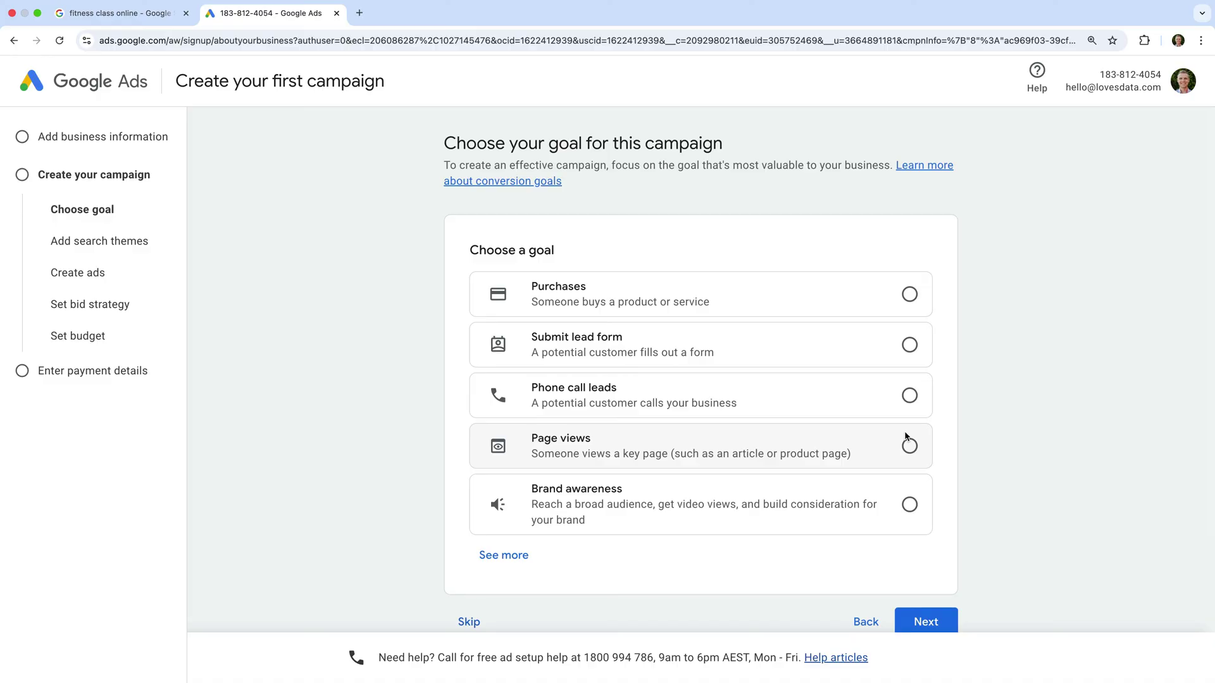
scroll(906, 436, "down", 3)
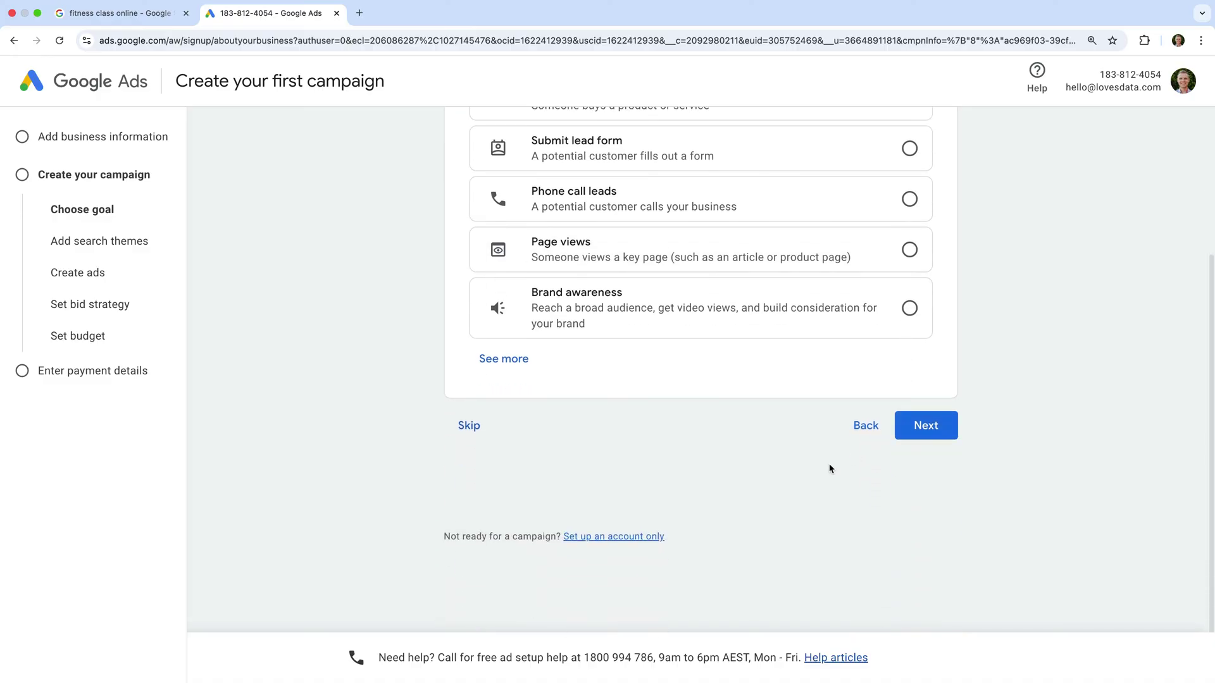
Step: Set up an account only with Australia billing, Sydney time and AUD, declining expert guidance and tips emails
left_click(634, 539)
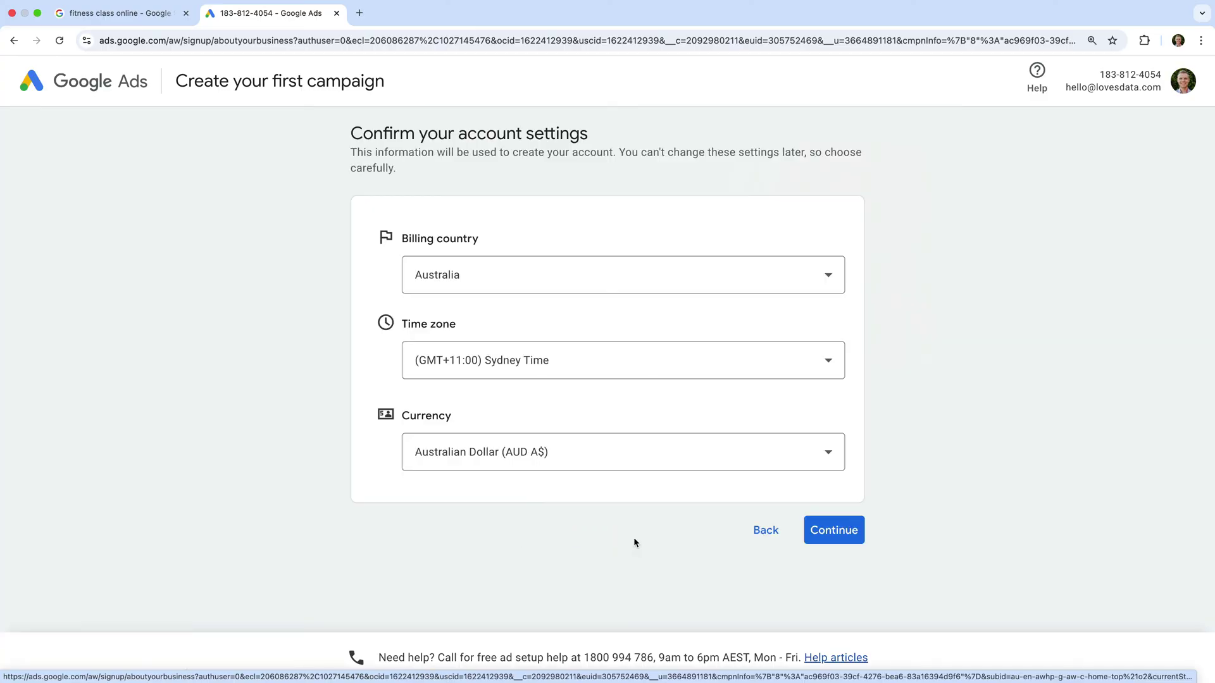
left_click(725, 279)
left_click(767, 226)
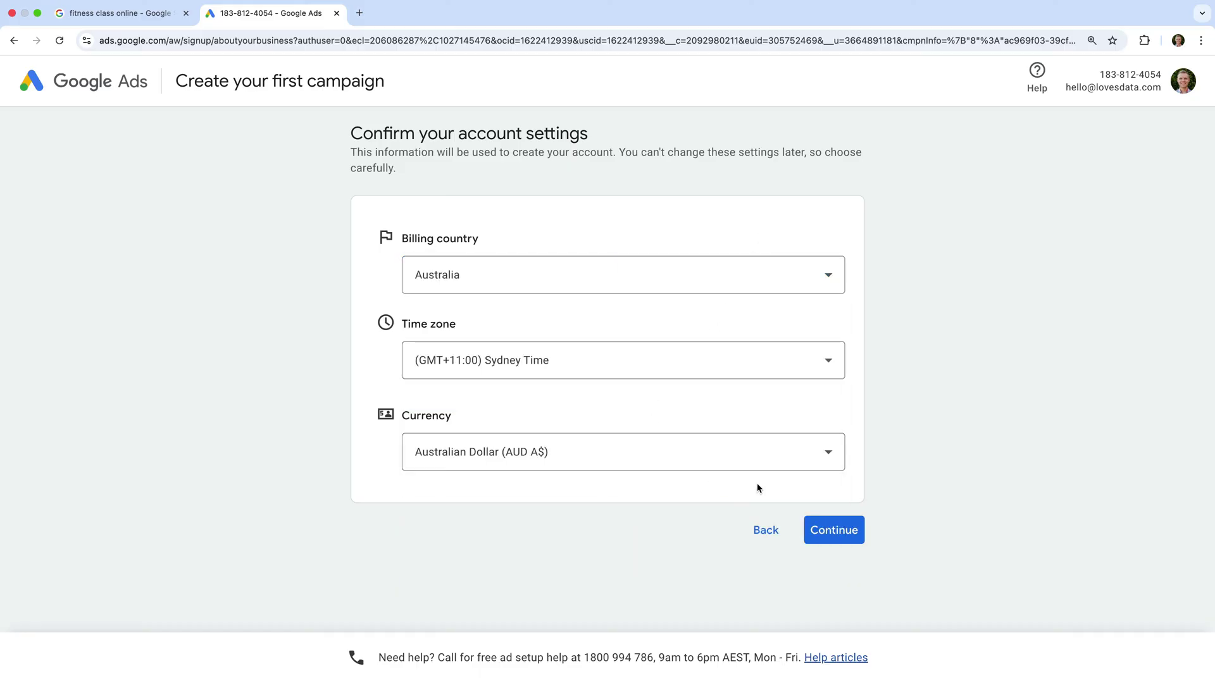
left_click(825, 529)
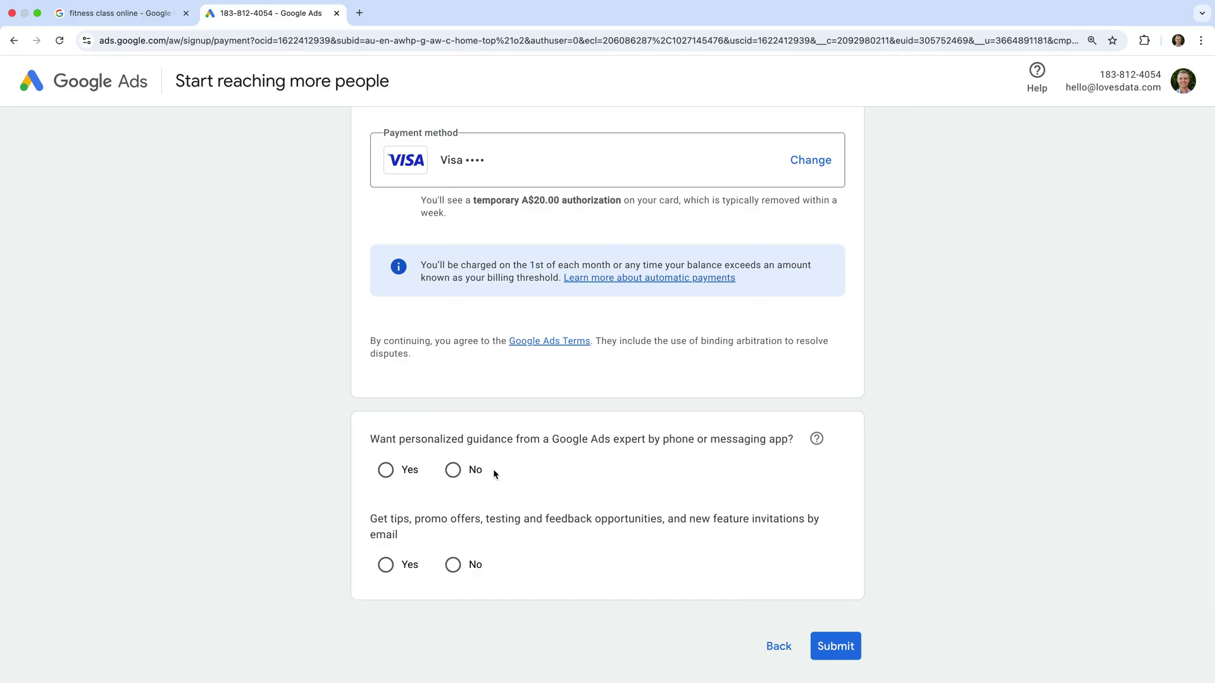
left_click(452, 470)
left_click(842, 650)
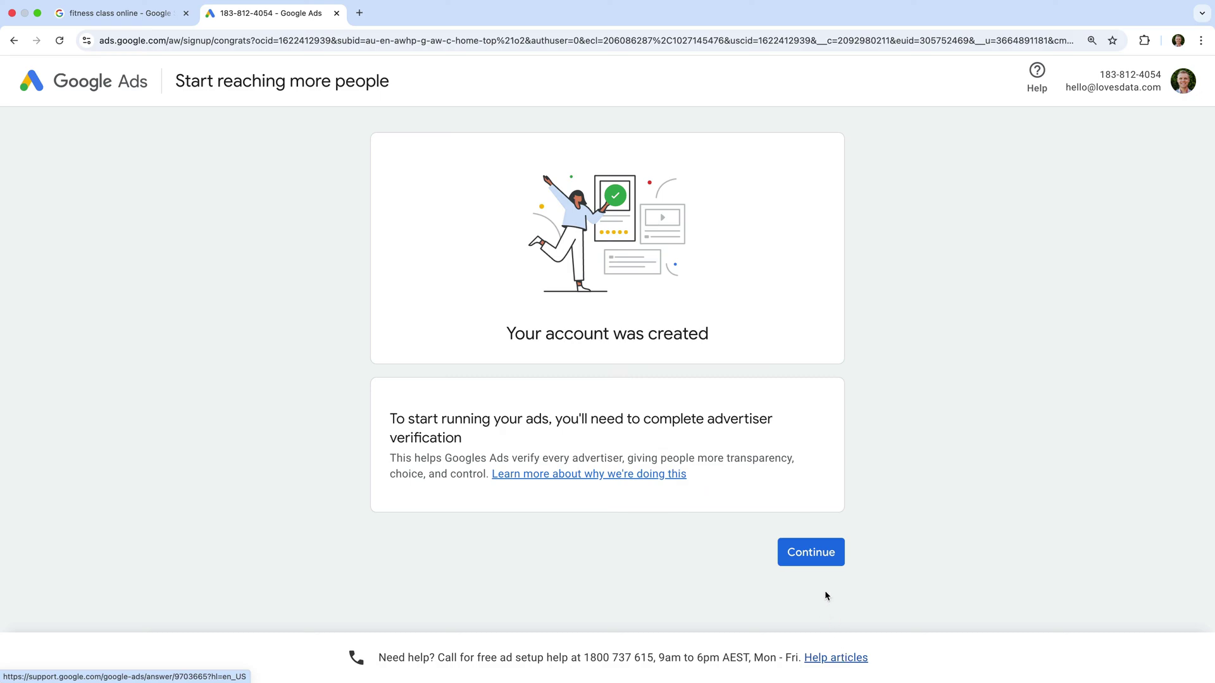
Step: Start advertiser verification, answering Yes to being an advertising agency and choosing My agency
left_click(815, 557)
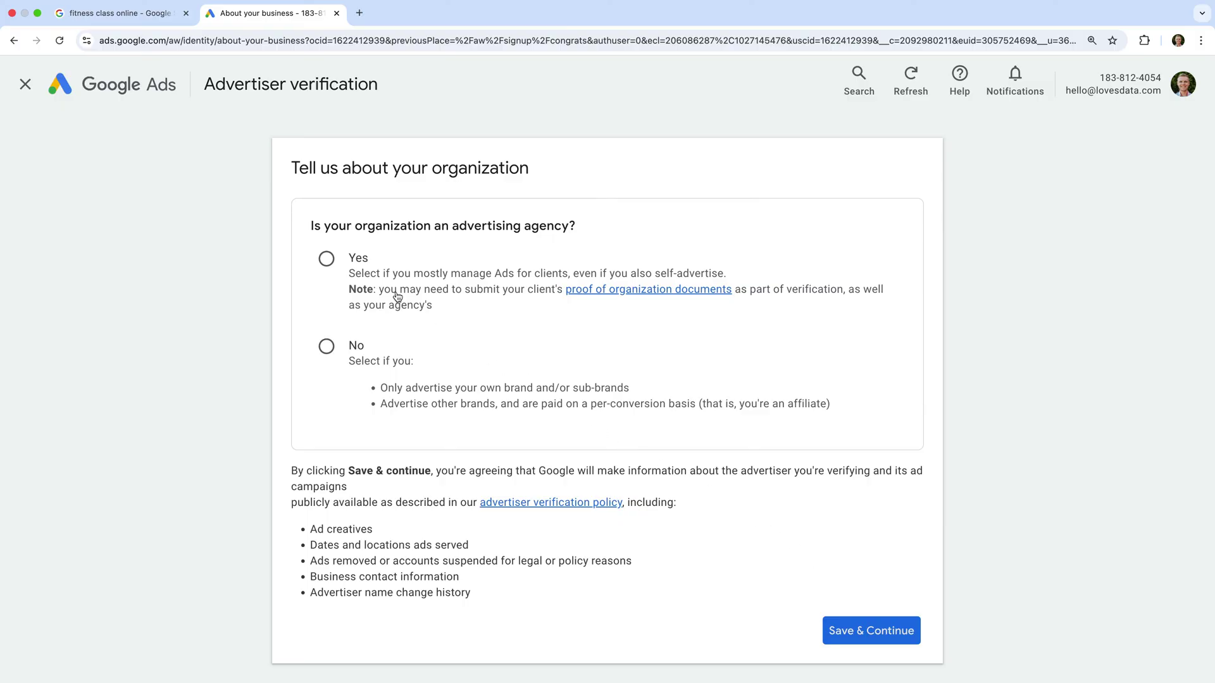
left_click(327, 259)
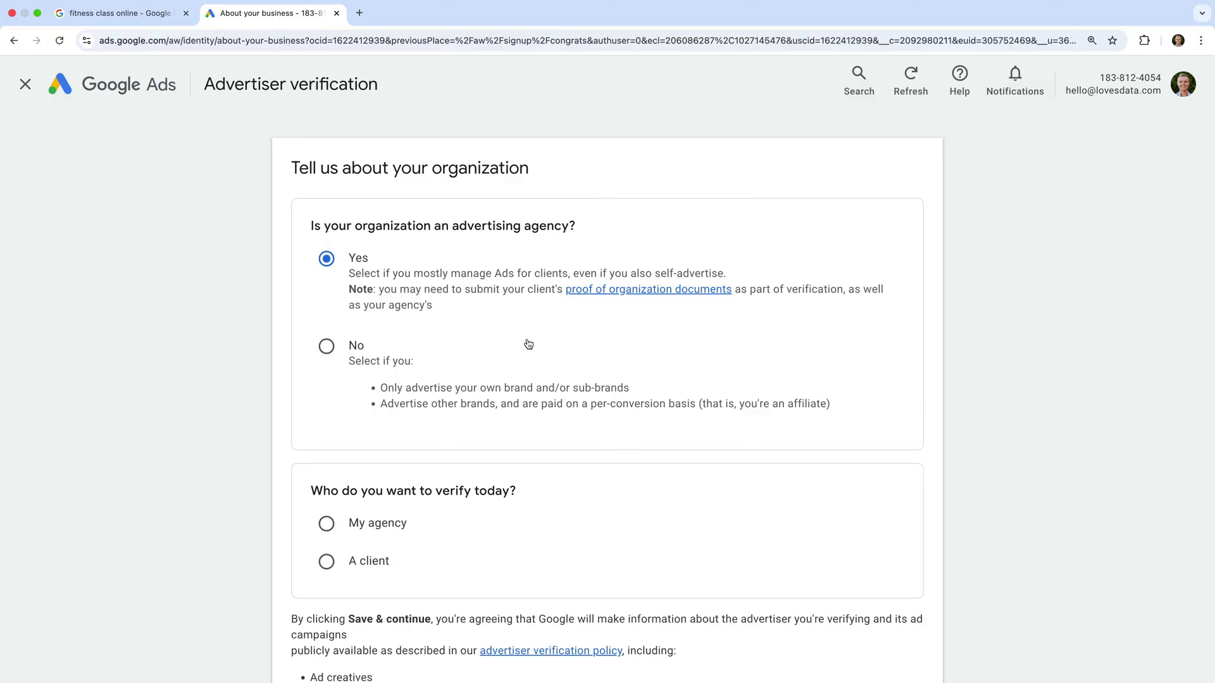
scroll(528, 344, "down", 3)
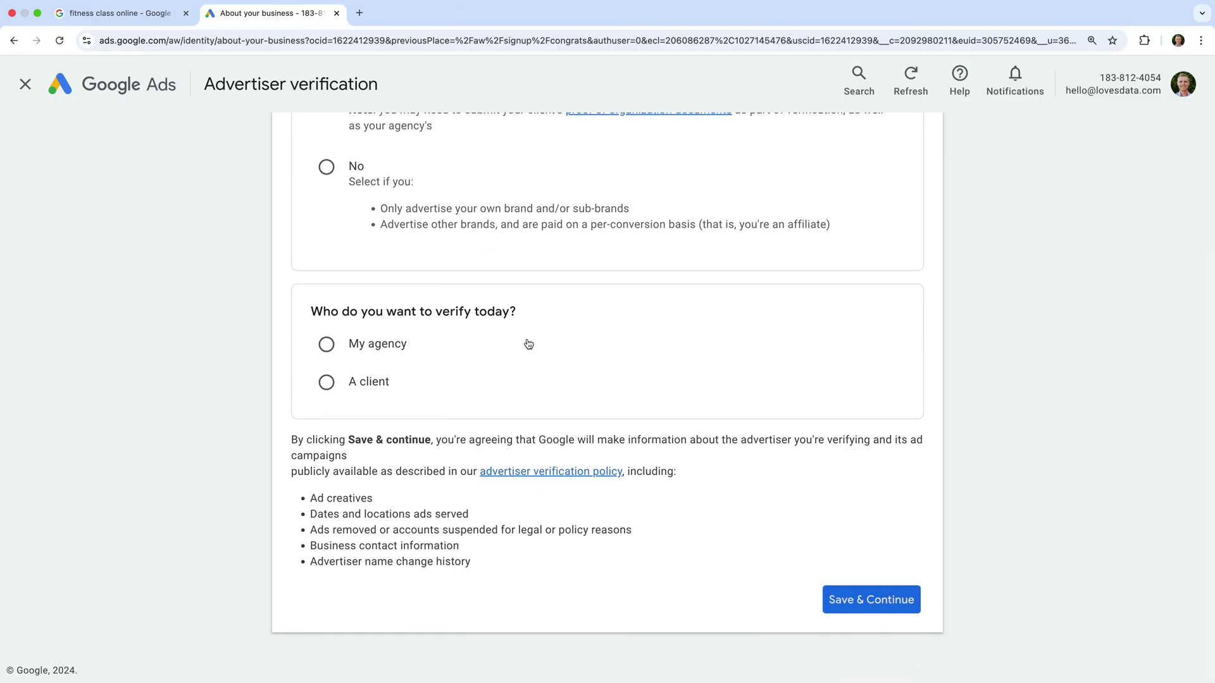
left_click(327, 346)
Step: Save the advertising-agency answers on the verification form and continue
left_click(889, 598)
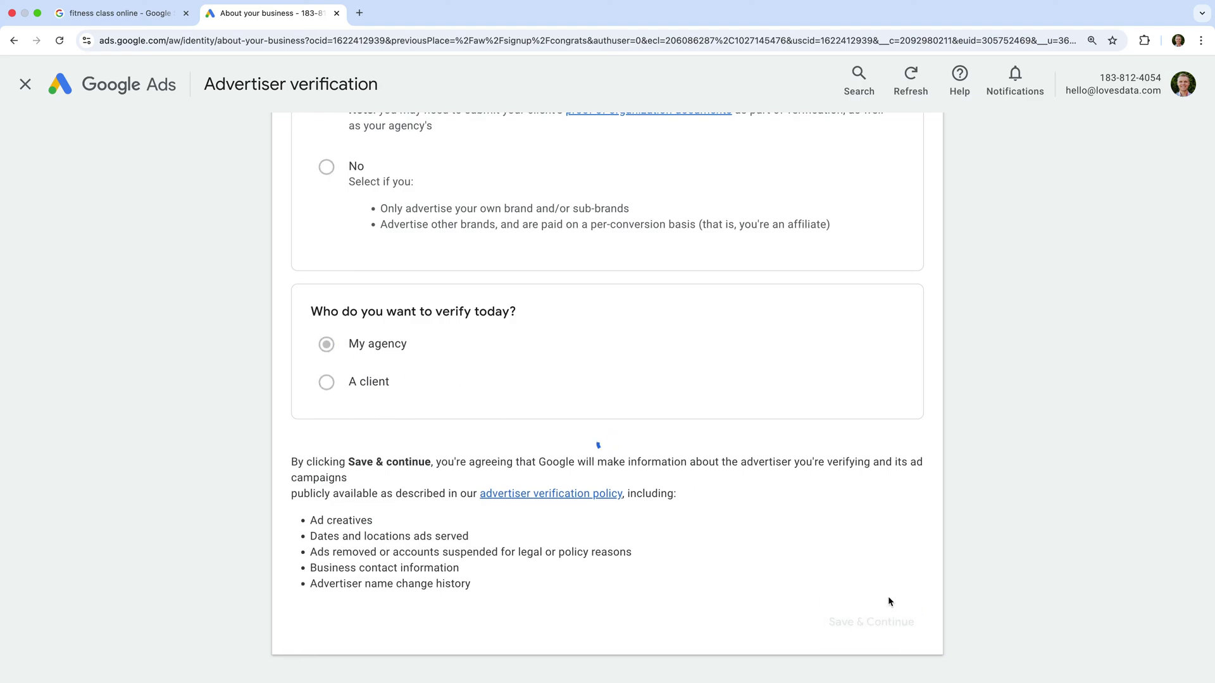